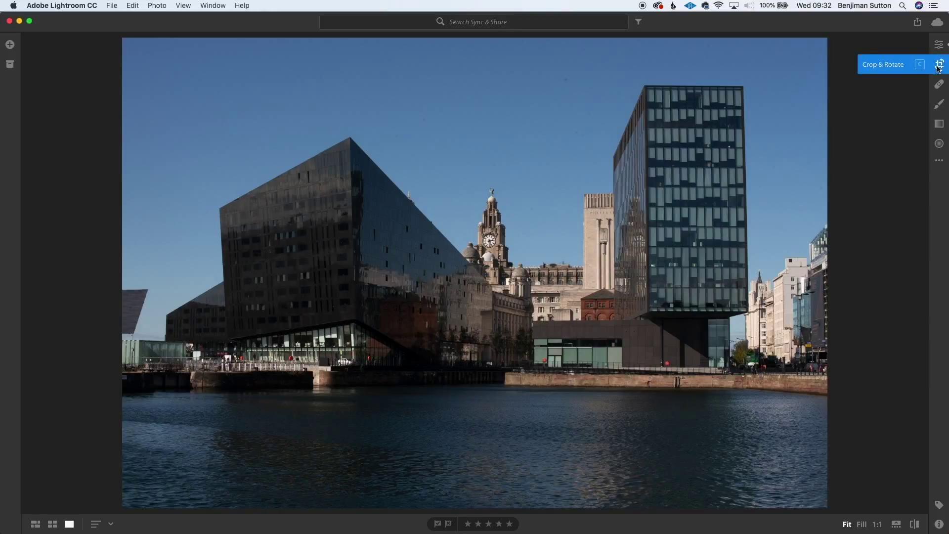
Step: Crop in from the top-right and bottom-left corners, reposition the photo, and apply the crop
{"action": "left_click", "coordinate": [938, 65]}
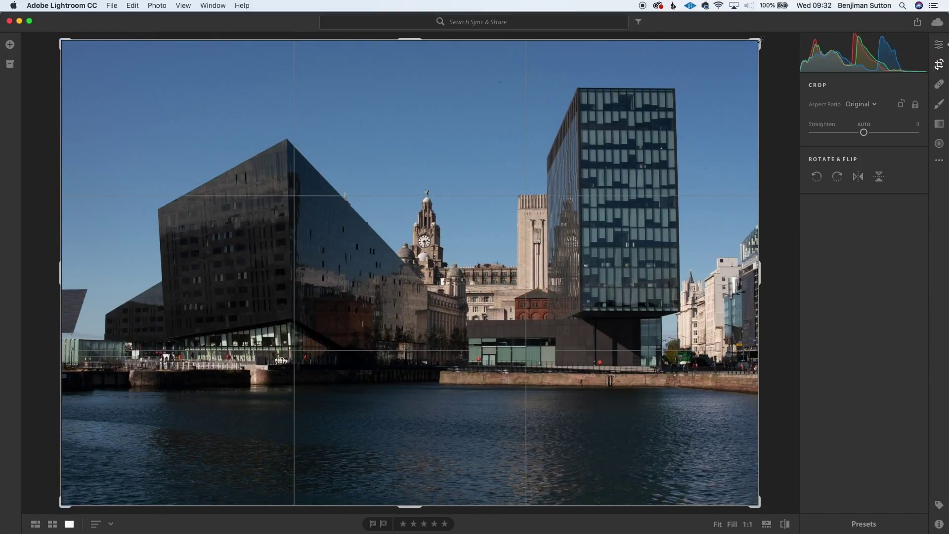
{"action": "left_click_drag", "start_coordinate": [760, 40], "coordinate": [731, 55]}
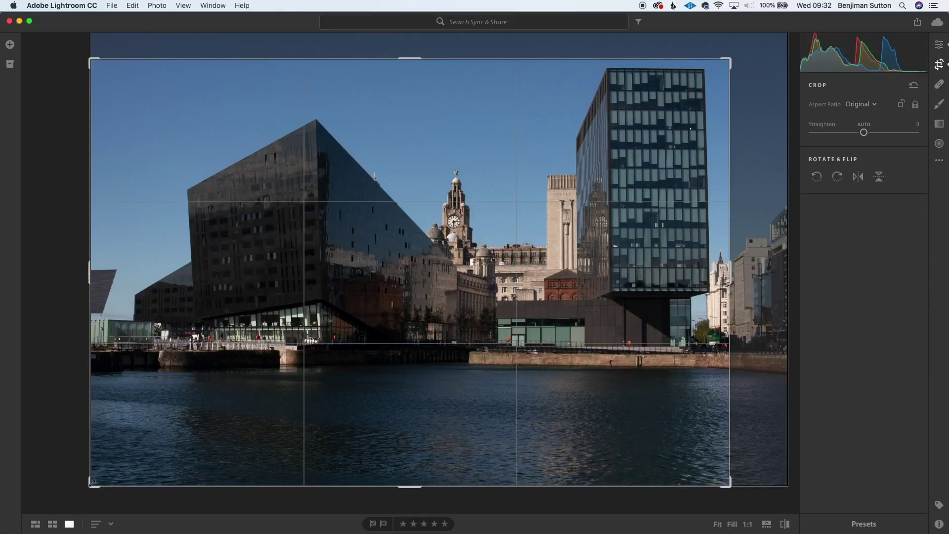
{"action": "left_click_drag", "start_coordinate": [93, 481], "coordinate": [130, 453]}
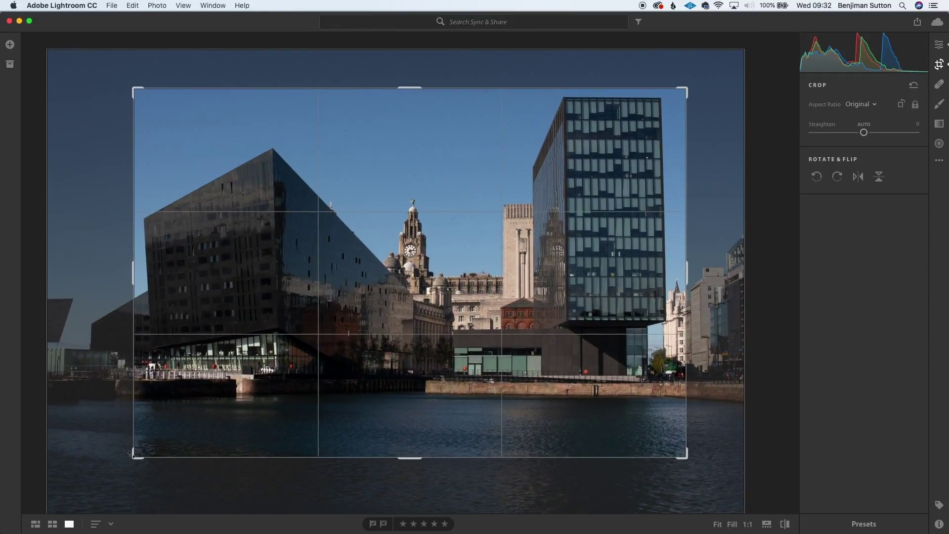
{"action": "left_click_drag", "start_coordinate": [431, 369], "coordinate": [434, 373]}
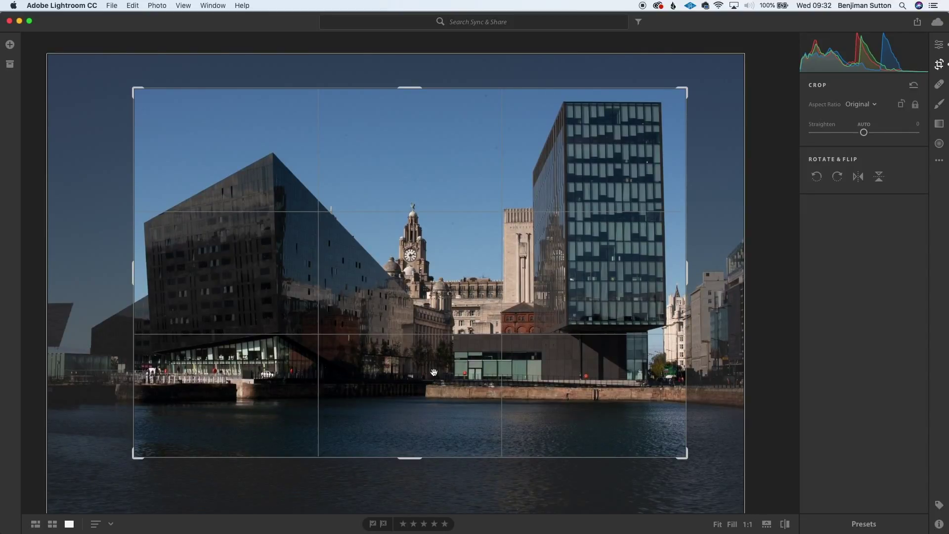
{"action": "key", "text": "Return"}
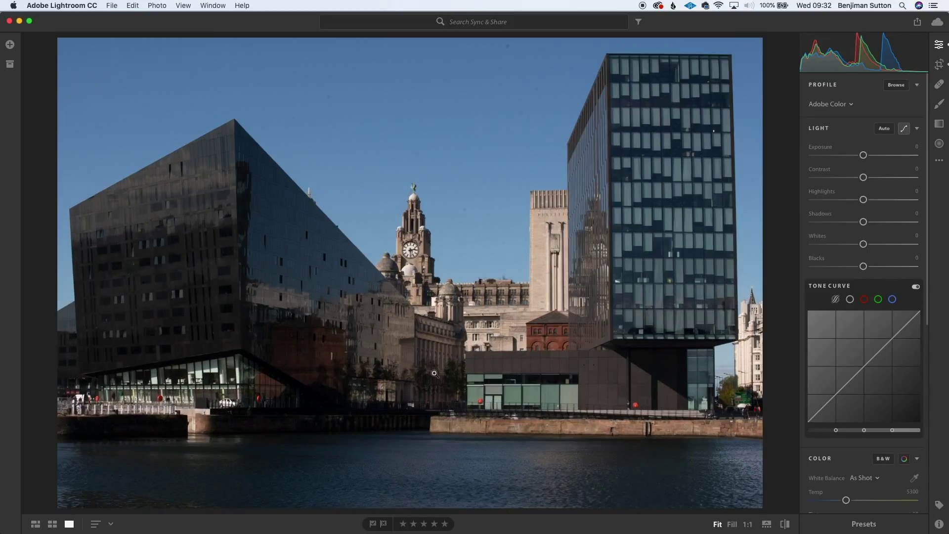
Step: Switch to the Healing Brush in Heal mode with Size 100, Feather 31 and Opacity 100
{"action": "left_click", "coordinate": [939, 84]}
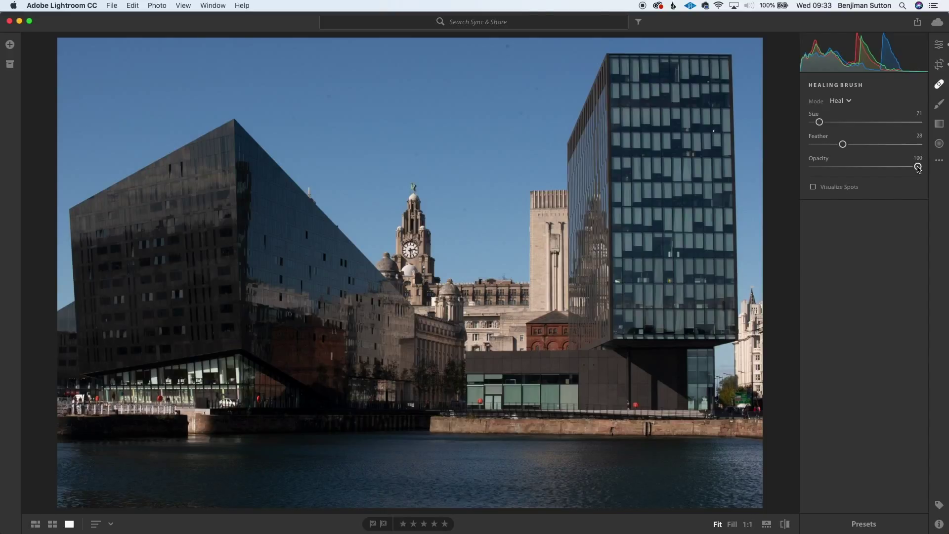
{"action": "mouse_move", "coordinate": [918, 168]}
{"action": "left_mouse_down"}
{"action": "mouse_move", "coordinate": [816, 159]}
{"action": "mouse_move", "coordinate": [919, 168]}
{"action": "left_mouse_up"}
{"action": "mouse_move", "coordinate": [842, 146]}
{"action": "left_mouse_down"}
{"action": "mouse_move", "coordinate": [850, 124]}
{"action": "mouse_move", "coordinate": [882, 124]}
{"action": "mouse_move", "coordinate": [815, 129]}
{"action": "mouse_move", "coordinate": [939, 132]}
{"action": "left_mouse_up"}
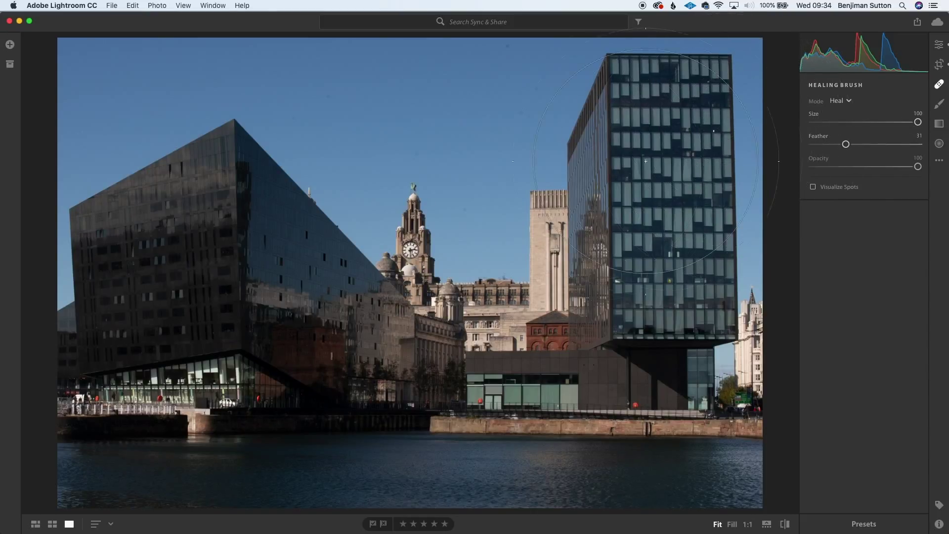
Step: Clear the test heal over the buildings and lower the brush Size to 75
{"action": "left_click", "coordinate": [458, 171]}
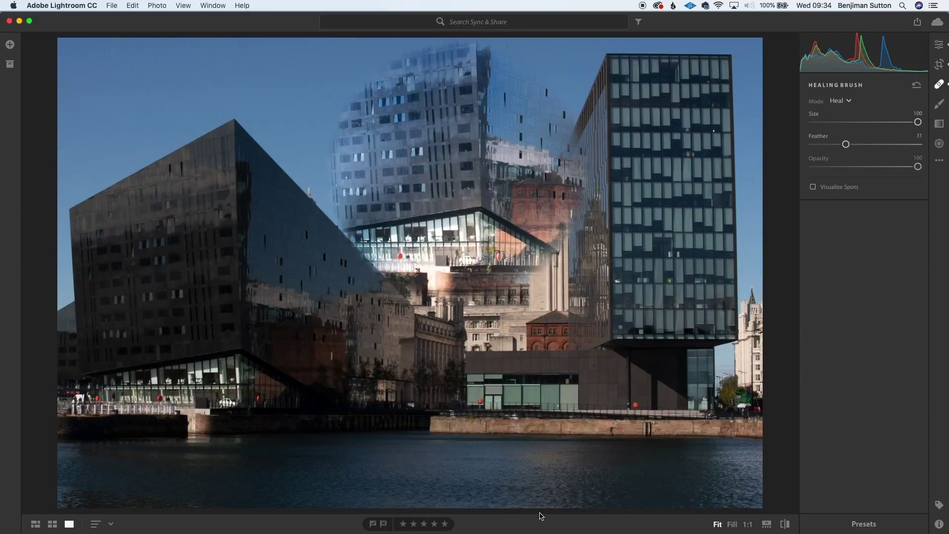
{"action": "left_click", "coordinate": [917, 88]}
{"action": "left_click_drag", "start_coordinate": [918, 122], "coordinate": [821, 124]}
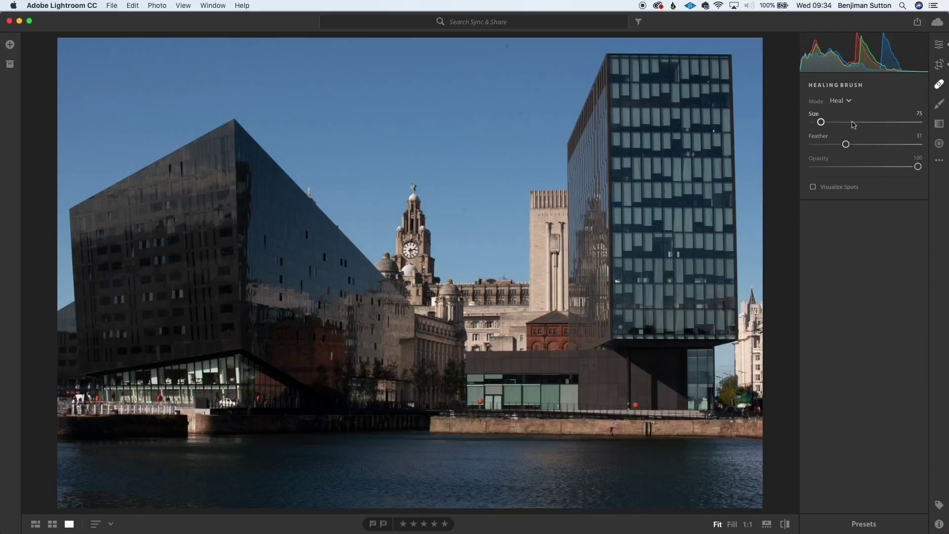
Step: At brush Size 70, heal five sky dust spots, sampling the first from cleaner sky
{"action": "left_click_drag", "start_coordinate": [818, 122], "coordinate": [816, 122]}
{"action": "left_click", "coordinate": [507, 45]}
{"action": "mouse_move", "coordinate": [539, 54]}
{"action": "left_mouse_down"}
{"action": "mouse_move", "coordinate": [568, 95]}
{"action": "mouse_move", "coordinate": [538, 58]}
{"action": "mouse_move", "coordinate": [621, 49]}
{"action": "mouse_move", "coordinate": [631, 140]}
{"action": "mouse_move", "coordinate": [608, 213]}
{"action": "mouse_move", "coordinate": [409, 195]}
{"action": "mouse_move", "coordinate": [557, 218]}
{"action": "mouse_move", "coordinate": [627, 204]}
{"action": "mouse_move", "coordinate": [751, 102]}
{"action": "mouse_move", "coordinate": [570, 54]}
{"action": "mouse_move", "coordinate": [534, 55]}
{"action": "left_mouse_up"}
{"action": "left_click", "coordinate": [536, 88]}
{"action": "left_click", "coordinate": [519, 114]}
{"action": "left_click", "coordinate": [414, 154]}
{"action": "left_click", "coordinate": [466, 212]}
Step: Resample an earlier spot, heal three more dust spots, and delete an unwanted spot
{"action": "left_click", "coordinate": [527, 113]}
{"action": "left_click_drag", "start_coordinate": [550, 114], "coordinate": [557, 93]}
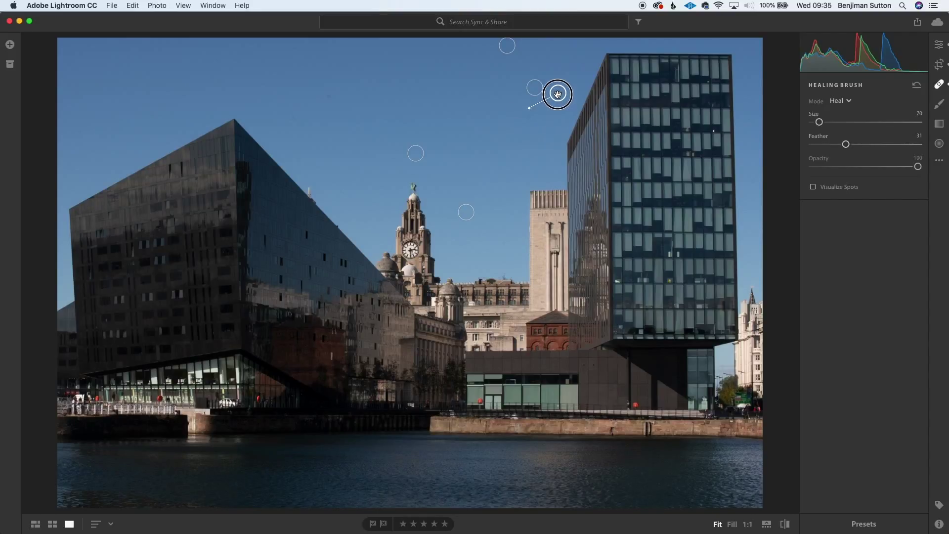
{"action": "left_click", "coordinate": [530, 118]}
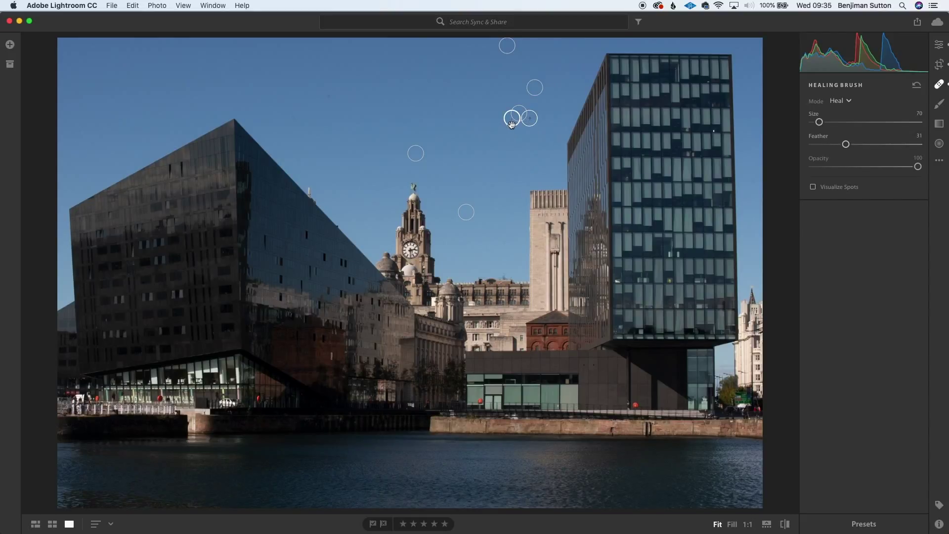
{"action": "left_click_drag", "start_coordinate": [512, 120], "coordinate": [514, 139]}
{"action": "left_click", "coordinate": [330, 96]}
{"action": "left_click", "coordinate": [275, 122]}
{"action": "key", "text": "Delete"}
Step: Test Contrast at +100 and an Exposure change, then return both sliders to 0
{"action": "left_click", "coordinate": [939, 46]}
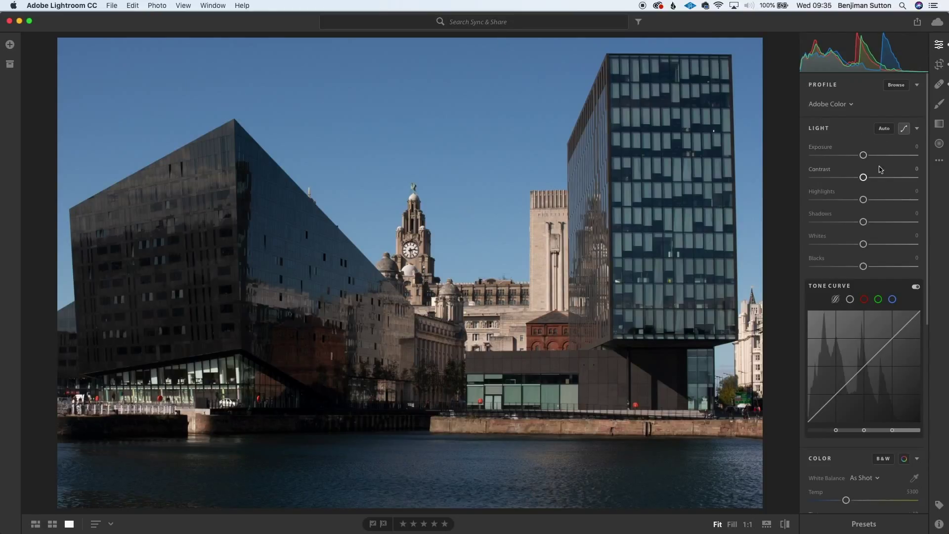
{"action": "left_click_drag", "start_coordinate": [863, 177], "coordinate": [942, 186]}
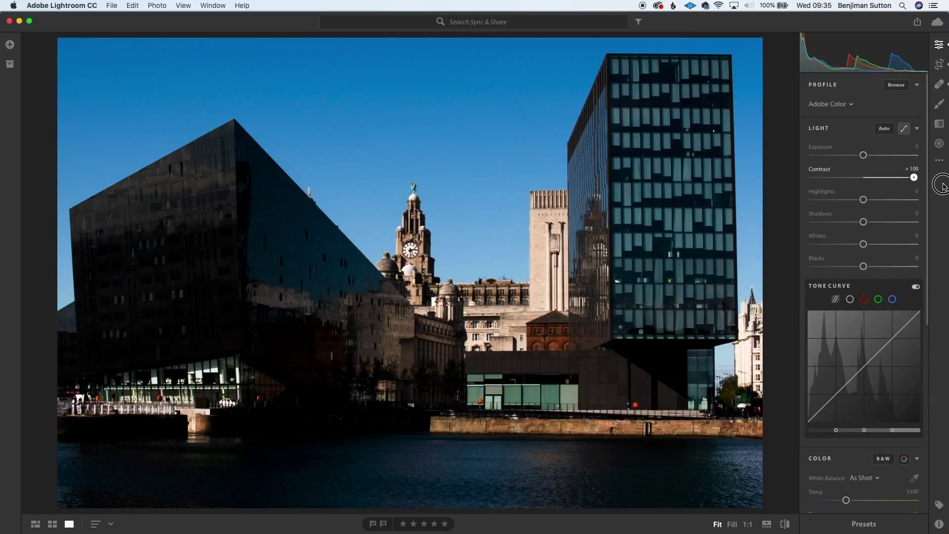
{"action": "left_click_drag", "start_coordinate": [942, 185], "coordinate": [942, 186]}
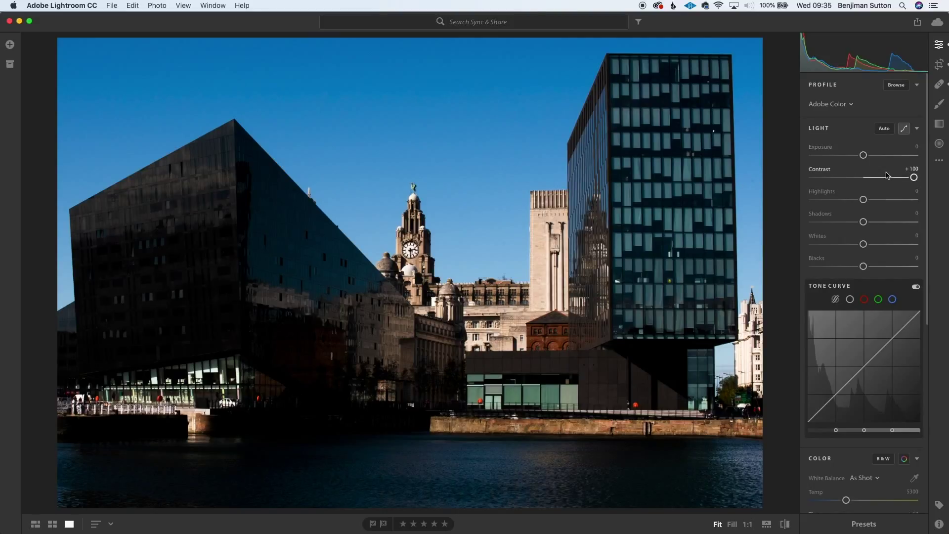
{"action": "double_click", "coordinate": [913, 176]}
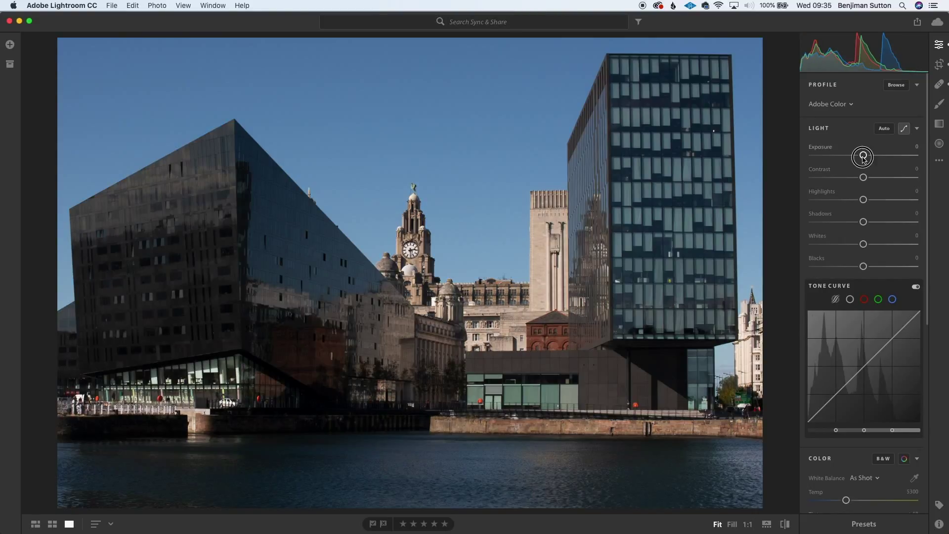
{"action": "mouse_move", "coordinate": [863, 157]}
{"action": "left_mouse_down"}
{"action": "mouse_move", "coordinate": [815, 155]}
{"action": "mouse_move", "coordinate": [877, 157]}
{"action": "mouse_move", "coordinate": [853, 163]}
{"action": "left_mouse_up"}
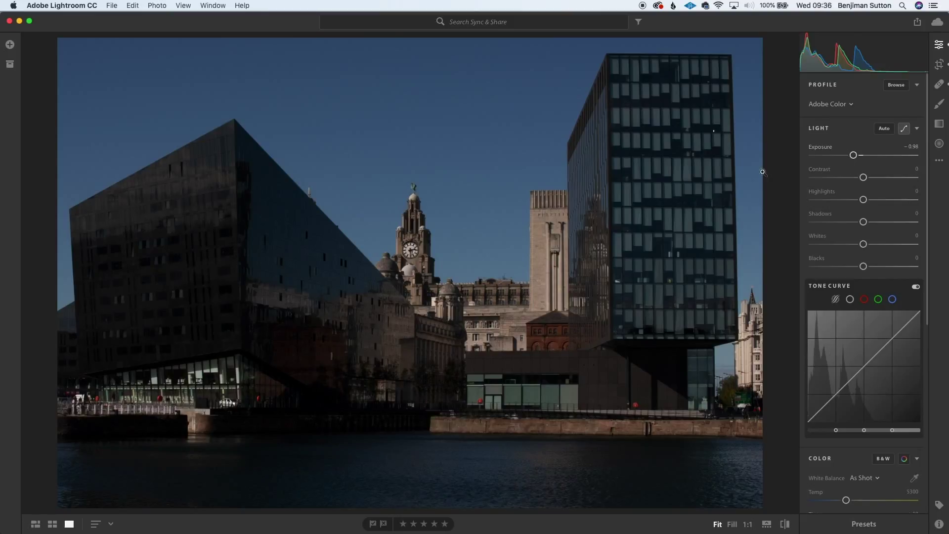
{"action": "key", "text": "super+z"}
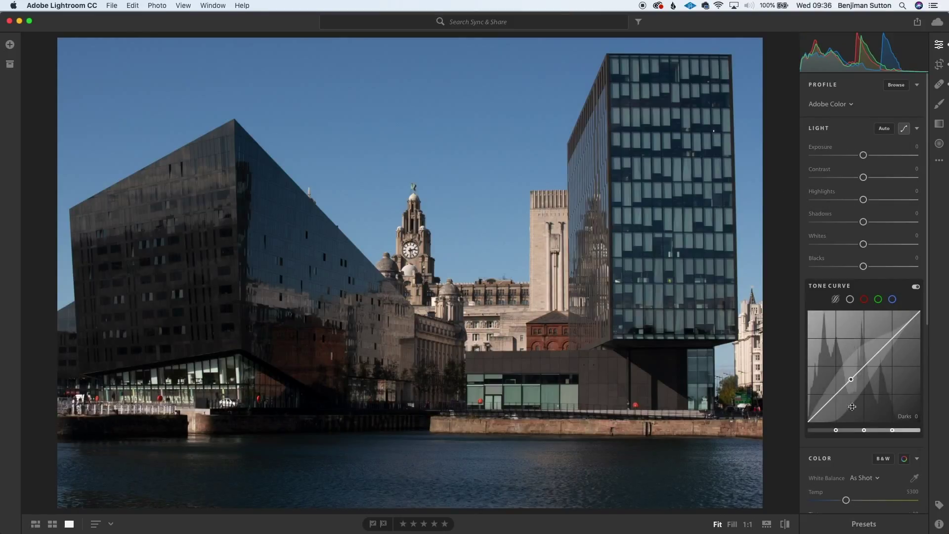
Step: Apply the Ansel preset from PETER MCKINNON 2017 2 to make the photo black and white
{"action": "left_click", "coordinate": [860, 524]}
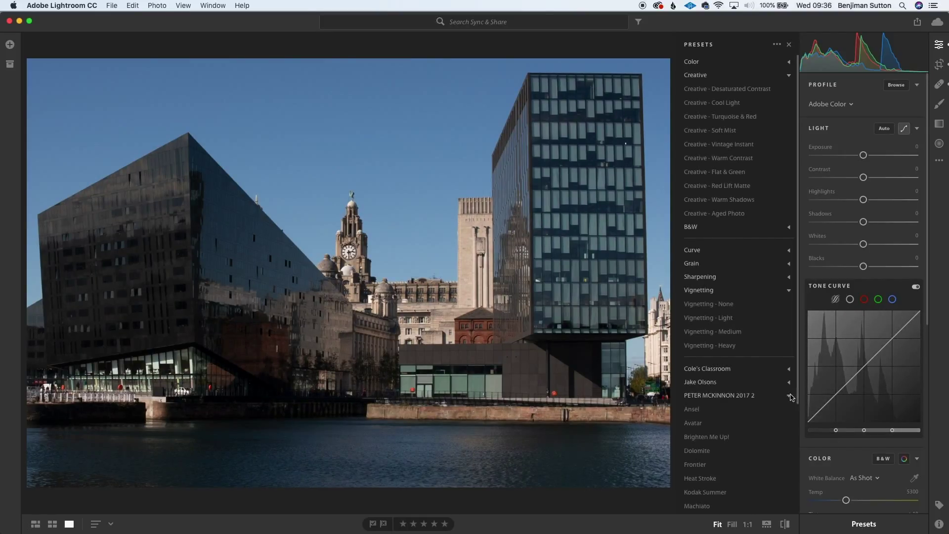
{"action": "scroll", "coordinate": [740, 398], "scroll_direction": "down", "scroll_amount": 2}
{"action": "left_click", "coordinate": [738, 397]}
{"action": "scroll", "coordinate": [738, 397], "scroll_direction": "down", "scroll_amount": 3}
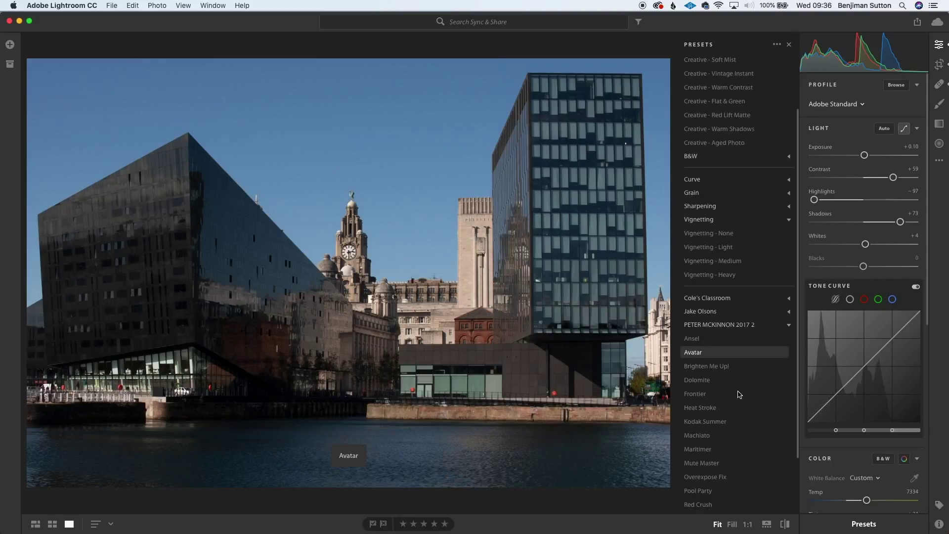
{"action": "scroll", "coordinate": [738, 394], "scroll_direction": "down", "scroll_amount": 1}
{"action": "left_click", "coordinate": [697, 297]}
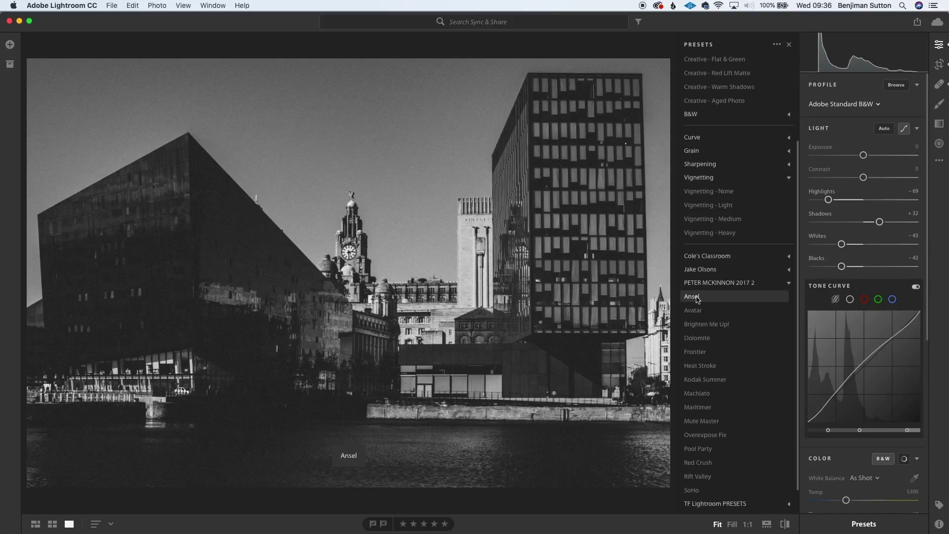
{"action": "left_click", "coordinate": [701, 311]}
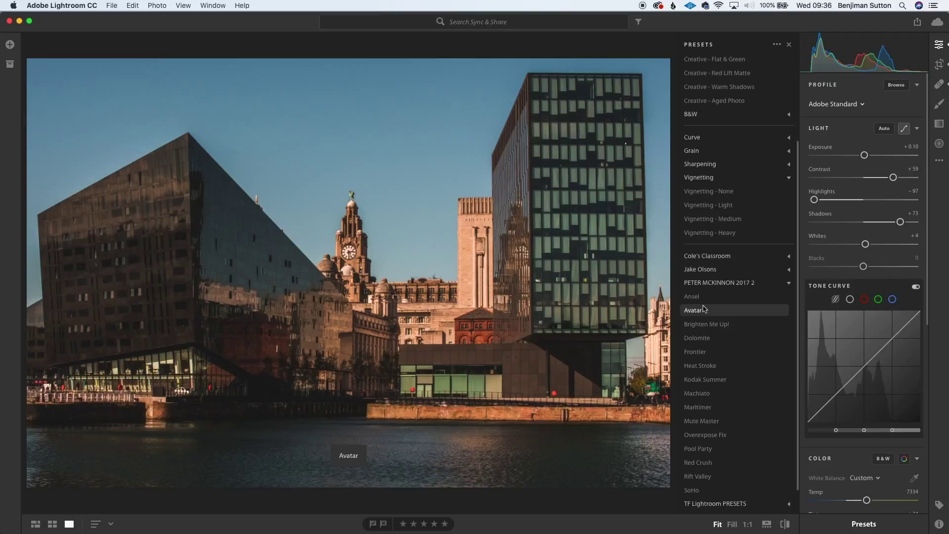
{"action": "left_click", "coordinate": [702, 297]}
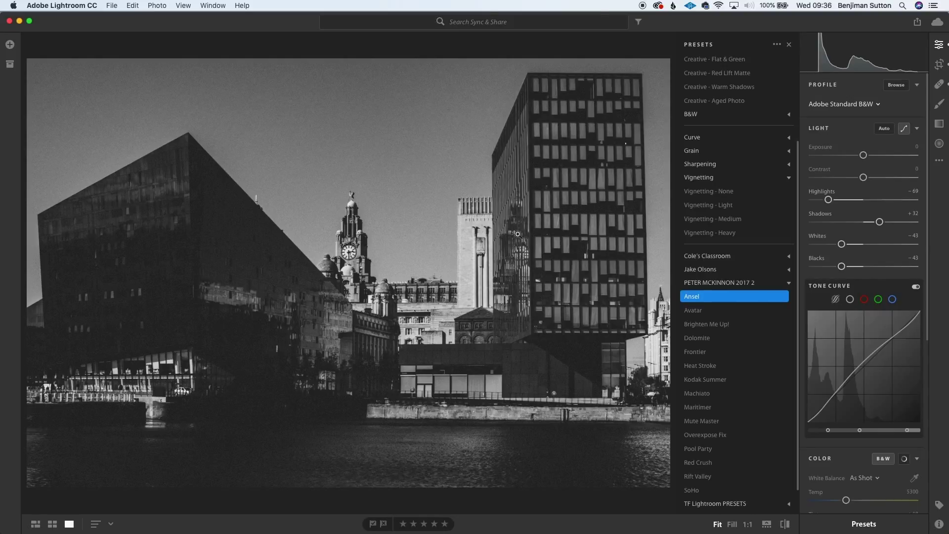
{"action": "left_click", "coordinate": [697, 338]}
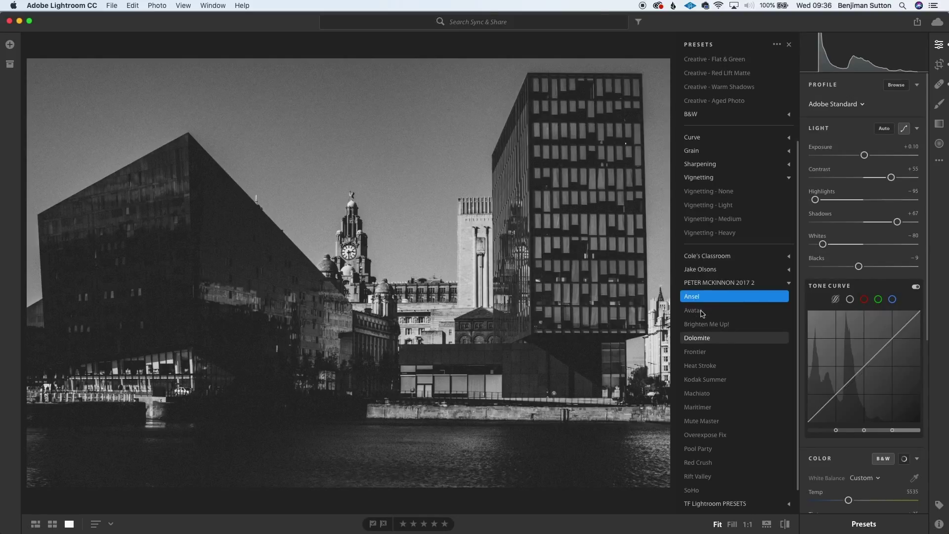
{"action": "left_click", "coordinate": [703, 310]}
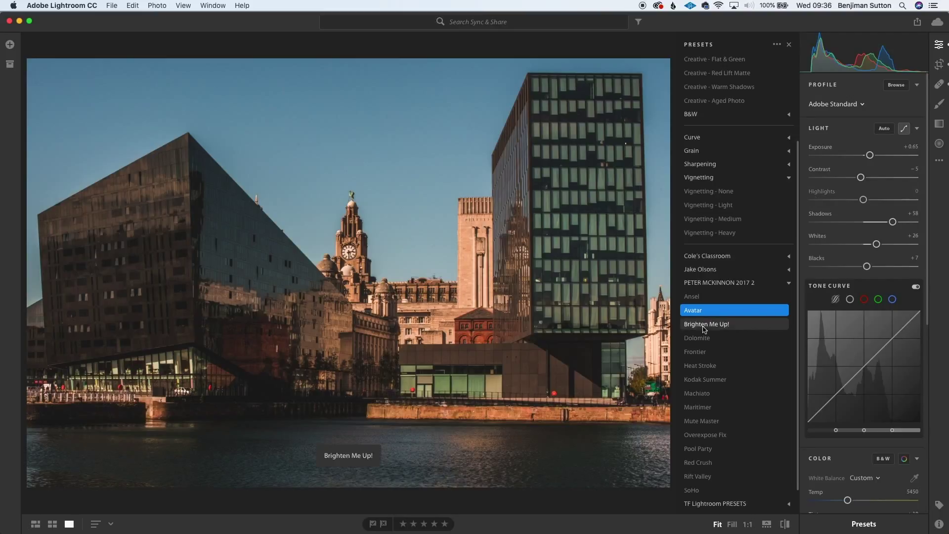
{"action": "left_click", "coordinate": [704, 325]}
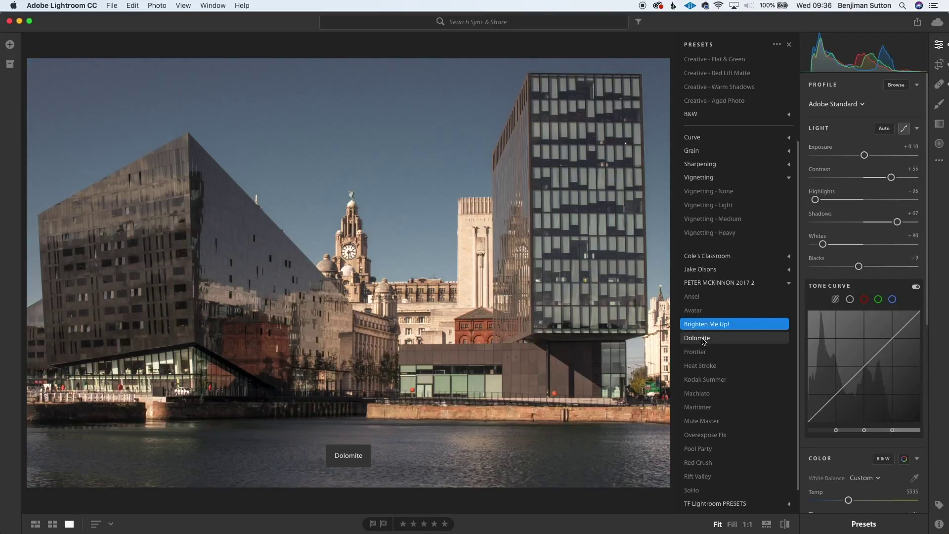
{"action": "left_click", "coordinate": [703, 340]}
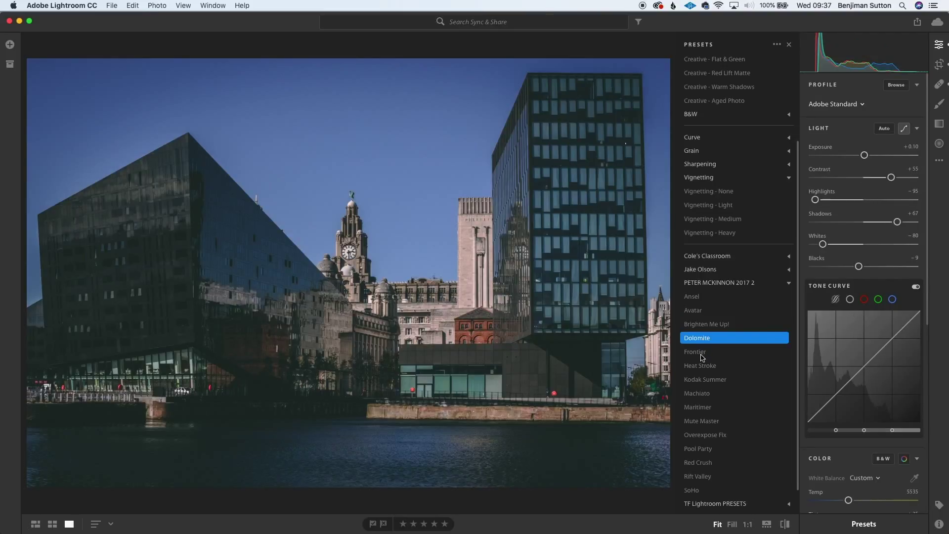
{"action": "left_click", "coordinate": [702, 355]}
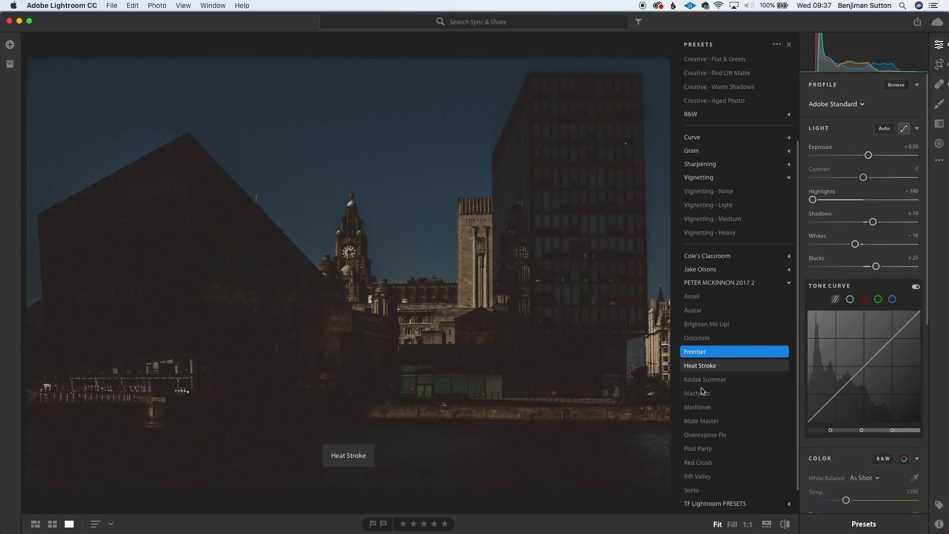
{"action": "left_click", "coordinate": [702, 393]}
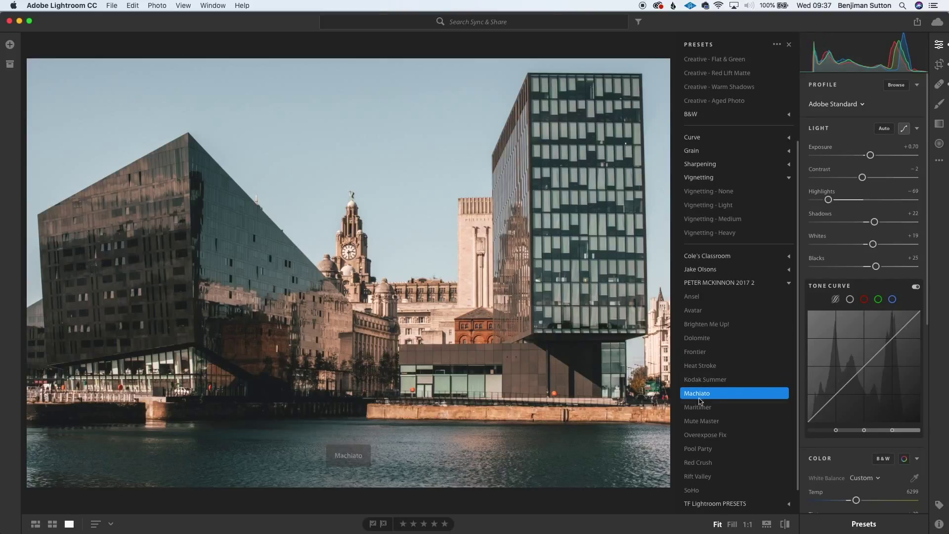
{"action": "left_click", "coordinate": [698, 408]}
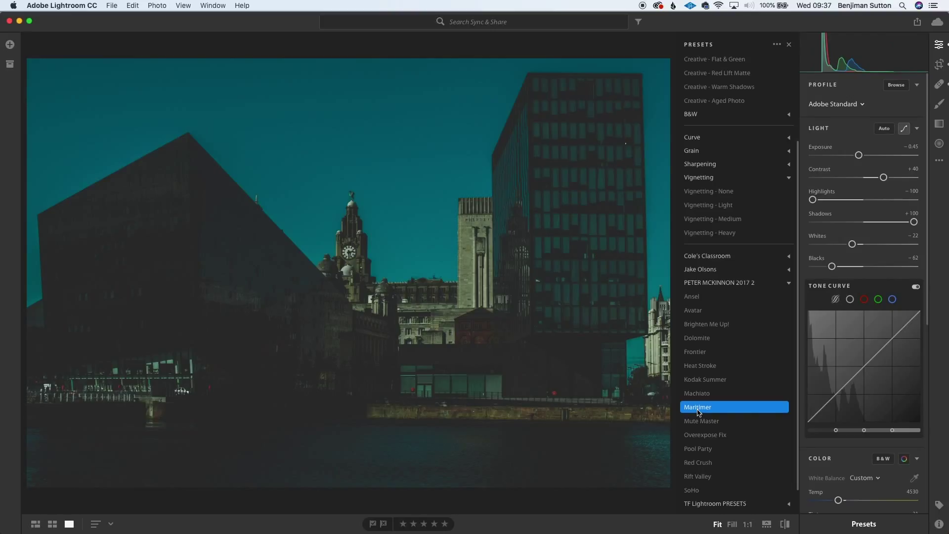
{"action": "left_click", "coordinate": [699, 422]}
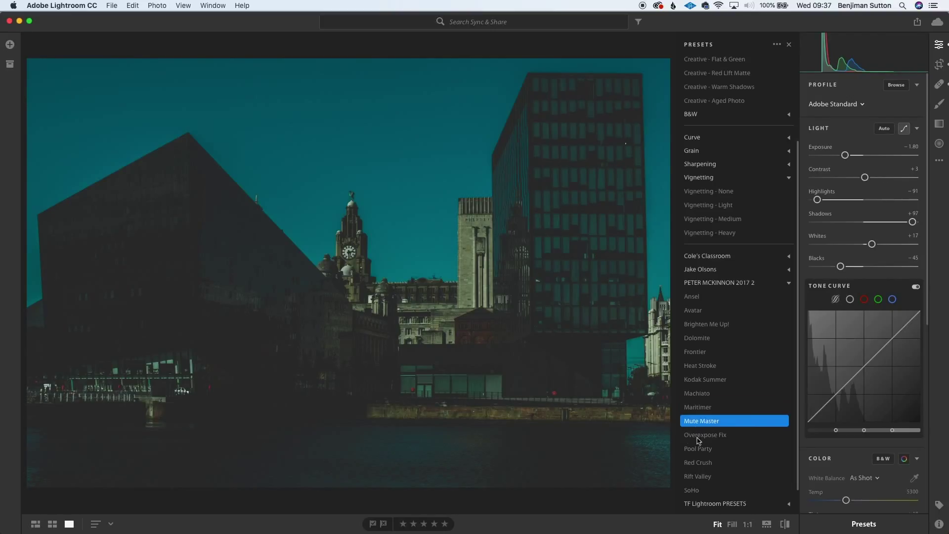
{"action": "left_click", "coordinate": [699, 435]}
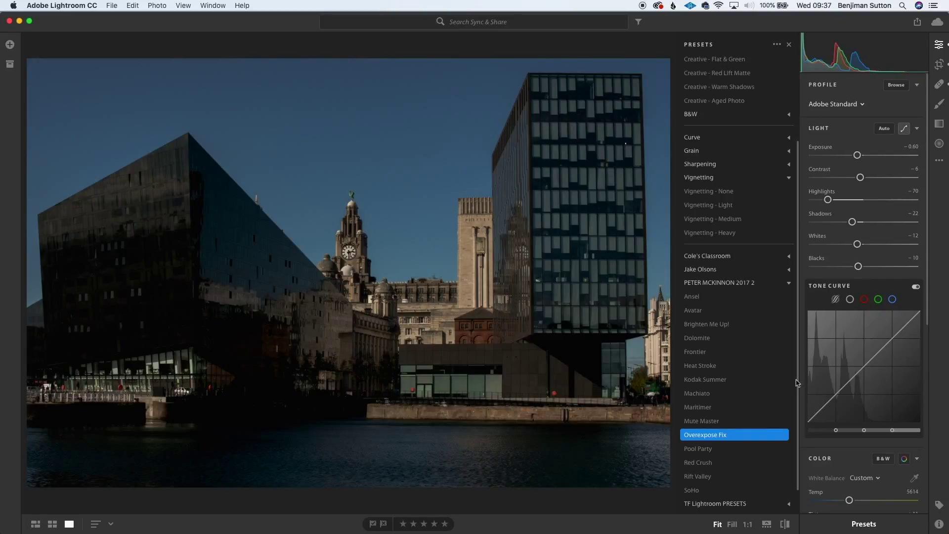
{"action": "left_click", "coordinate": [698, 450]}
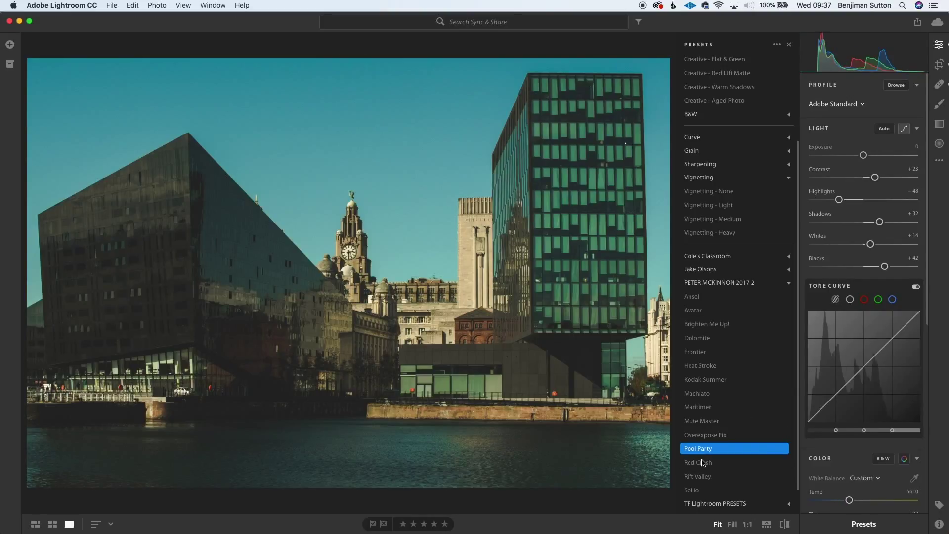
{"action": "left_click", "coordinate": [703, 463]}
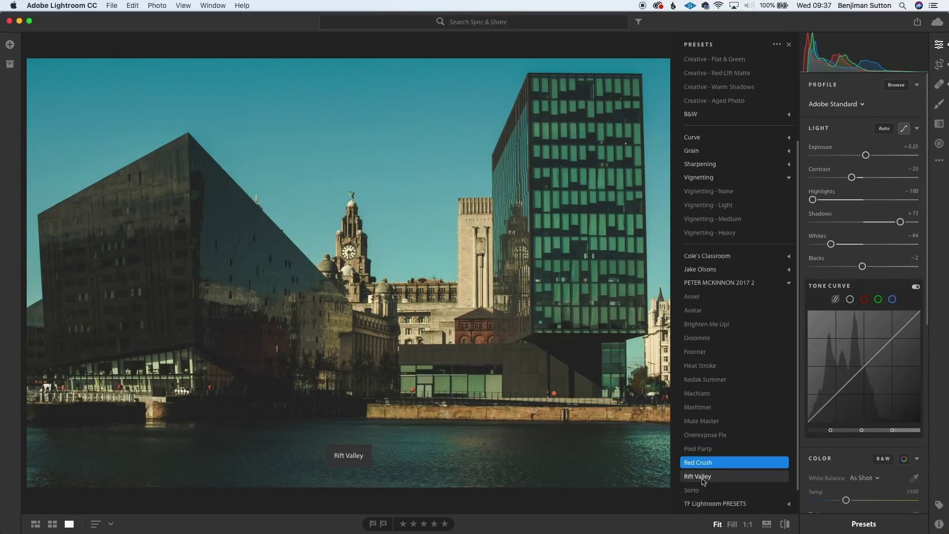
{"action": "left_click", "coordinate": [702, 478]}
{"action": "left_click", "coordinate": [700, 492]}
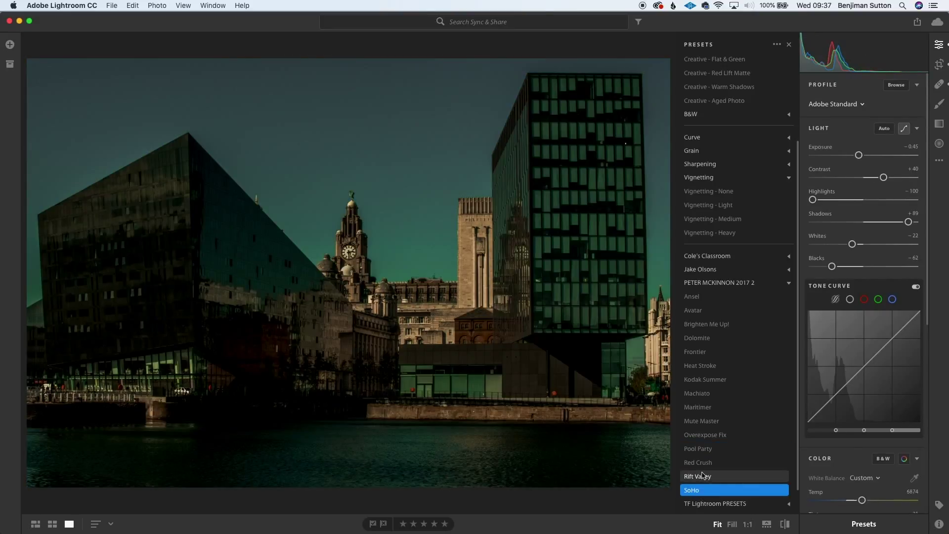
{"action": "left_click", "coordinate": [703, 476]}
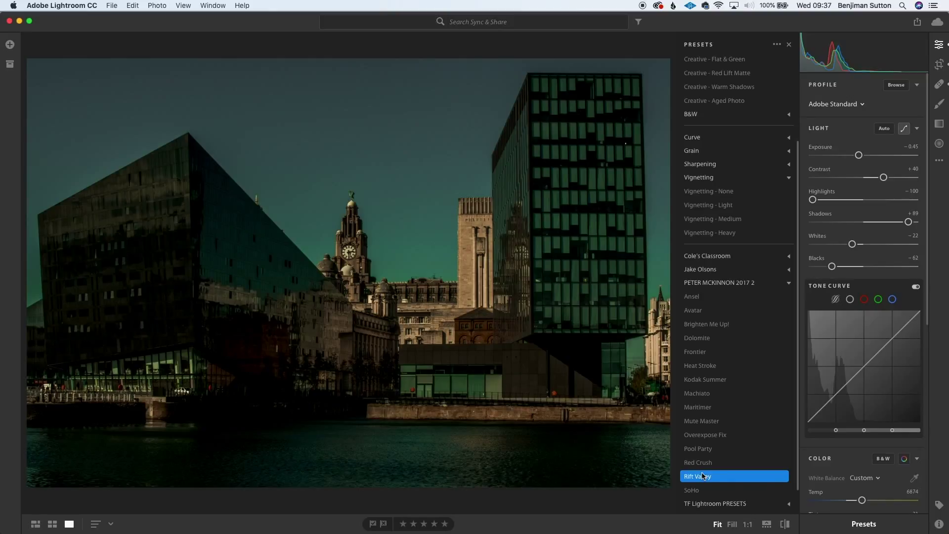
{"action": "left_click", "coordinate": [698, 297]}
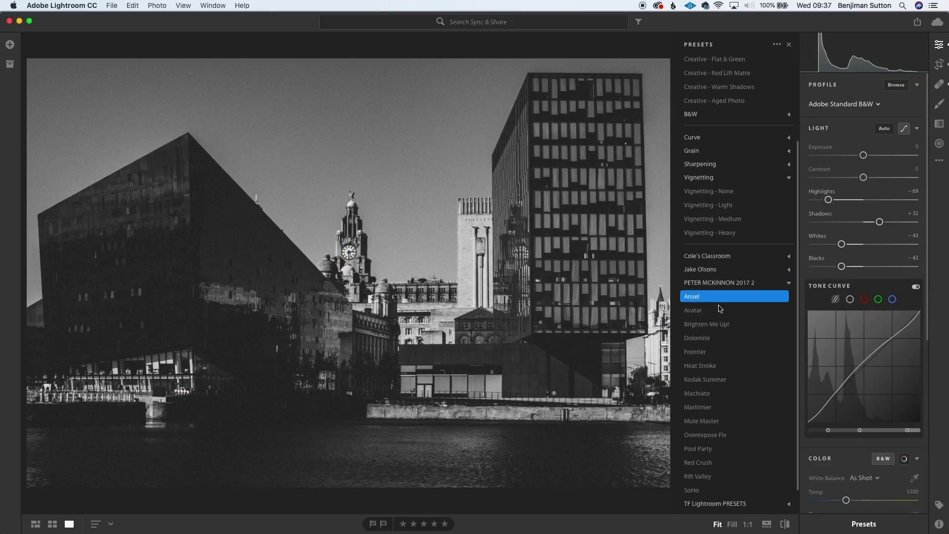
Step: Heal three remaining dust spots near the right edge, upper left and middle, then hide the spot overlays
{"action": "left_click", "coordinate": [938, 85]}
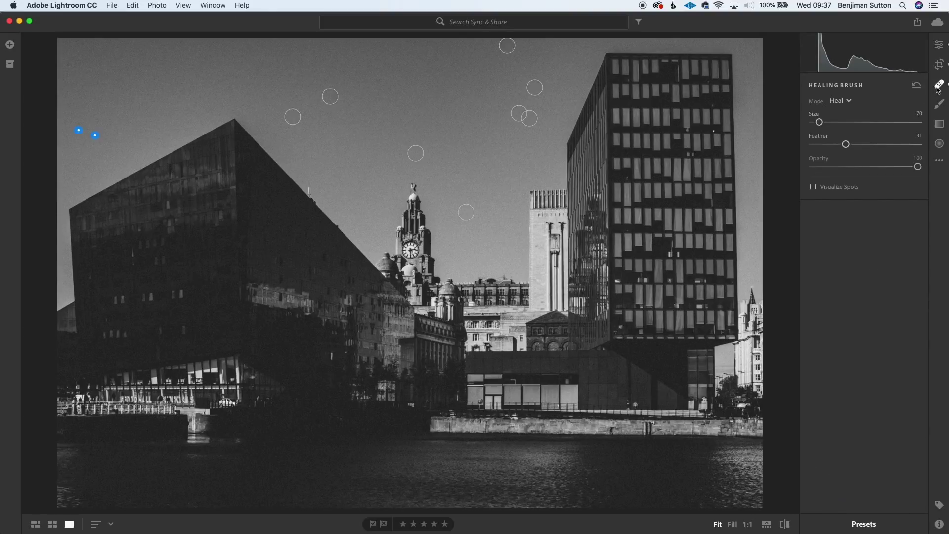
{"action": "left_click", "coordinate": [938, 85]}
{"action": "left_click", "coordinate": [938, 85]}
{"action": "left_click", "coordinate": [752, 181]}
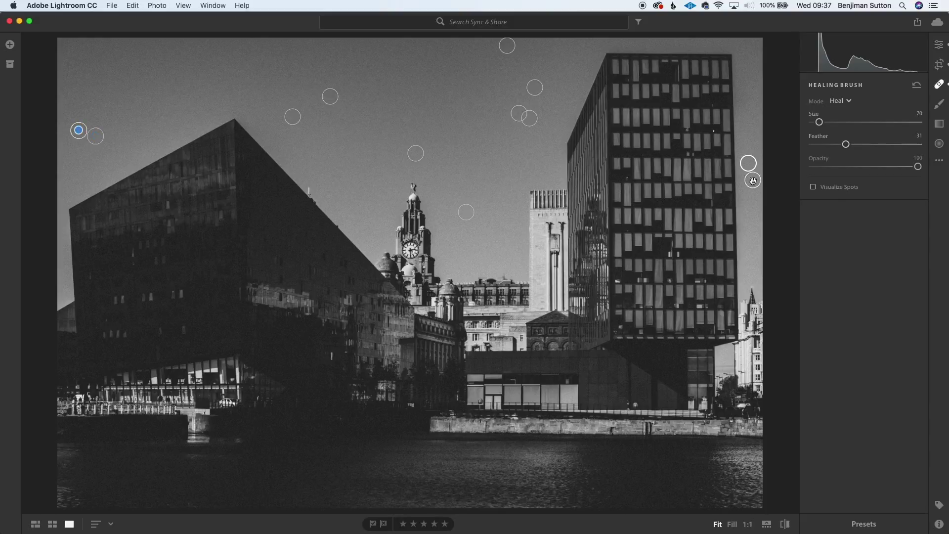
{"action": "left_click", "coordinate": [68, 65]}
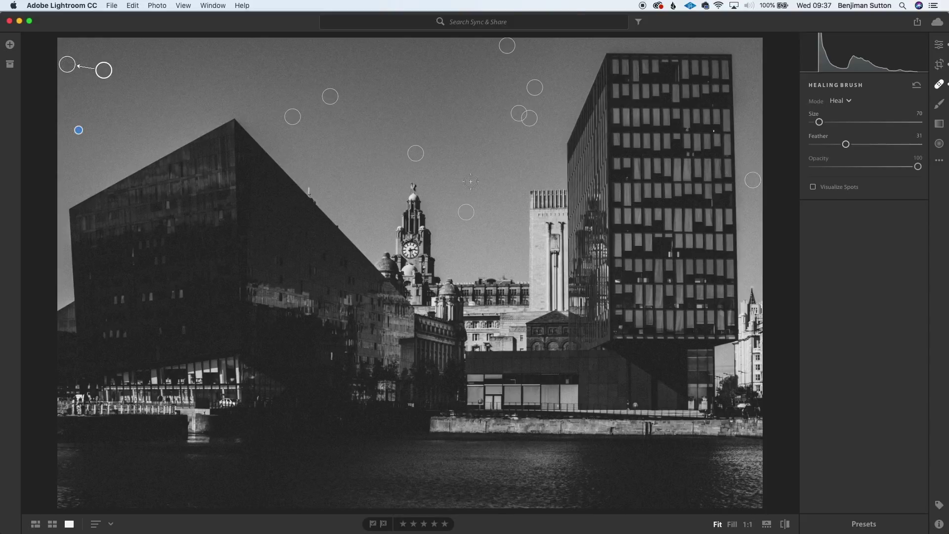
{"action": "left_click", "coordinate": [495, 246]}
{"action": "key", "text": "h"}
{"action": "left_click", "coordinate": [939, 84]}
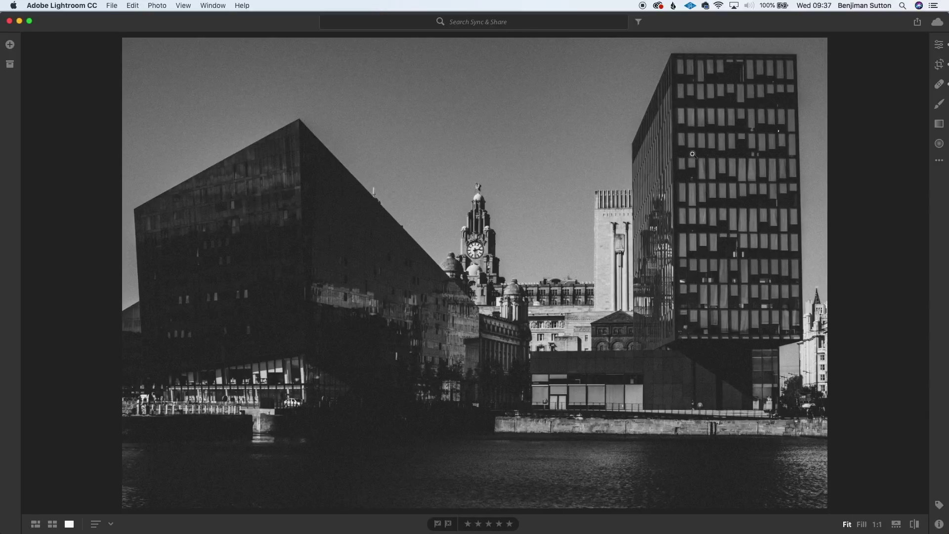